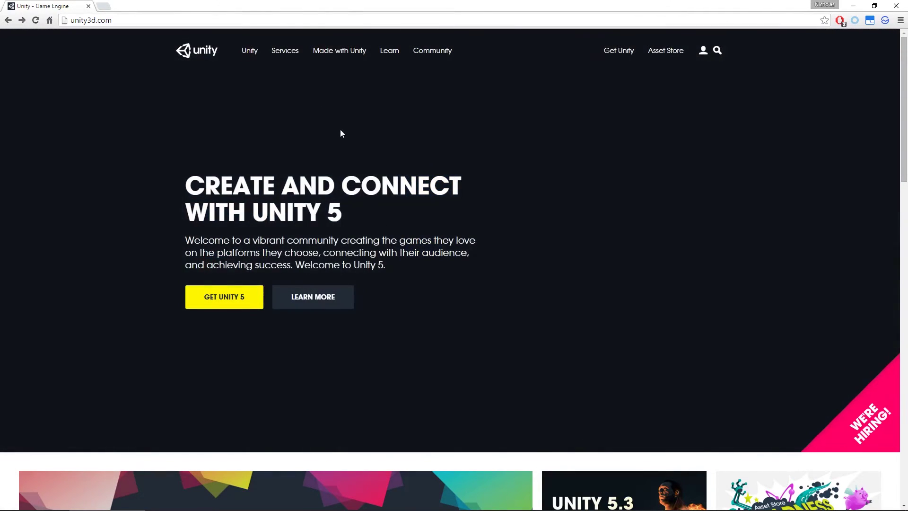
Step: From the Get Unity page's comparison table, go to the Personal edition's FREE DOWNLOAD page for 5.3.3
left_click(61, 24)
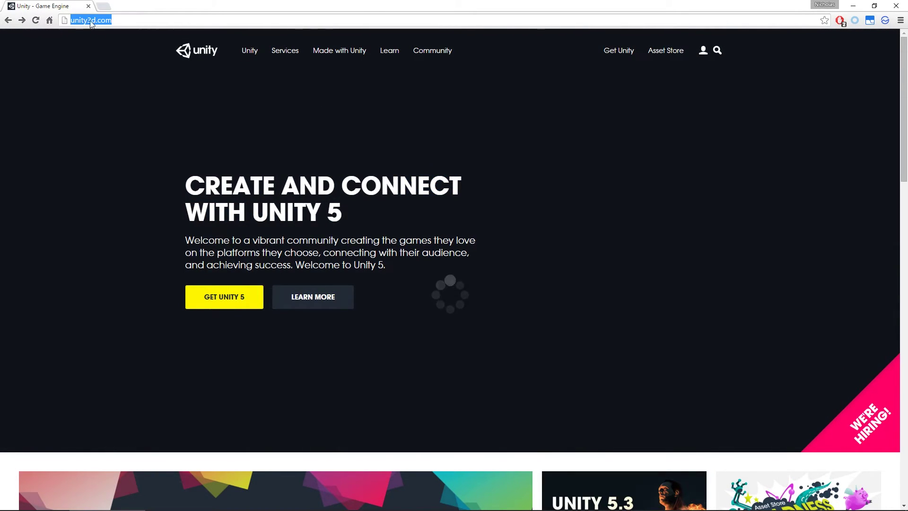
left_click(128, 135)
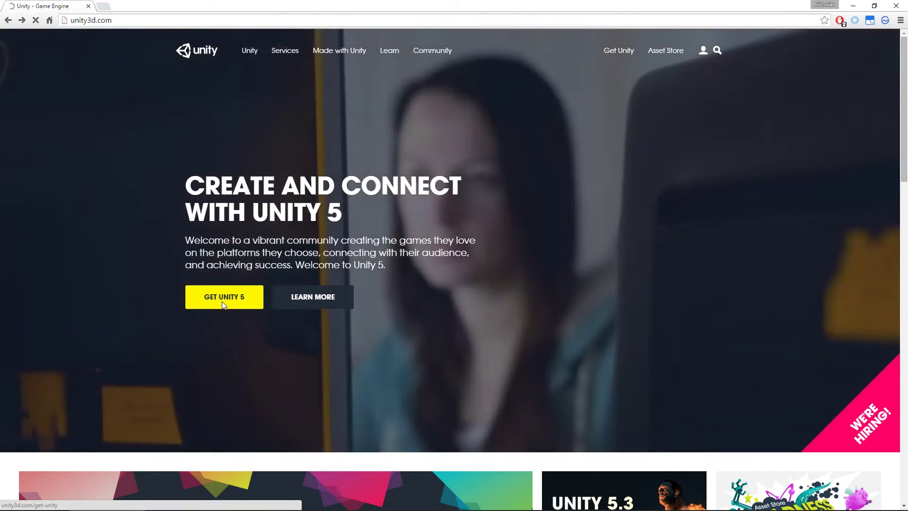
left_click(222, 301)
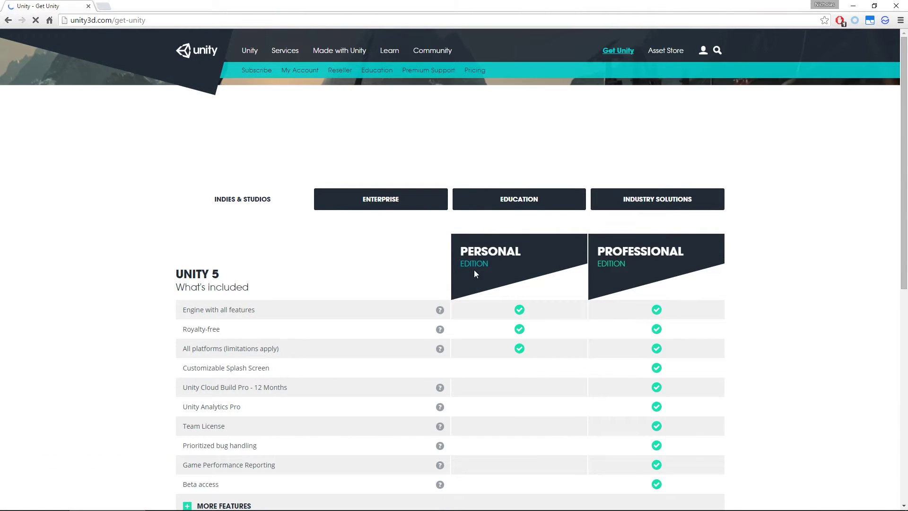
scroll(518, 268, "down", 3)
scroll(517, 269, "down", 1)
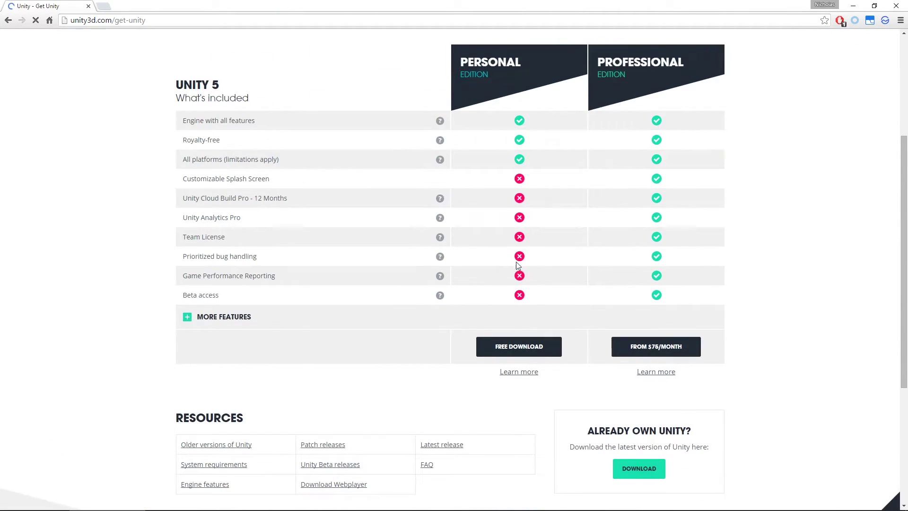
left_click(520, 349)
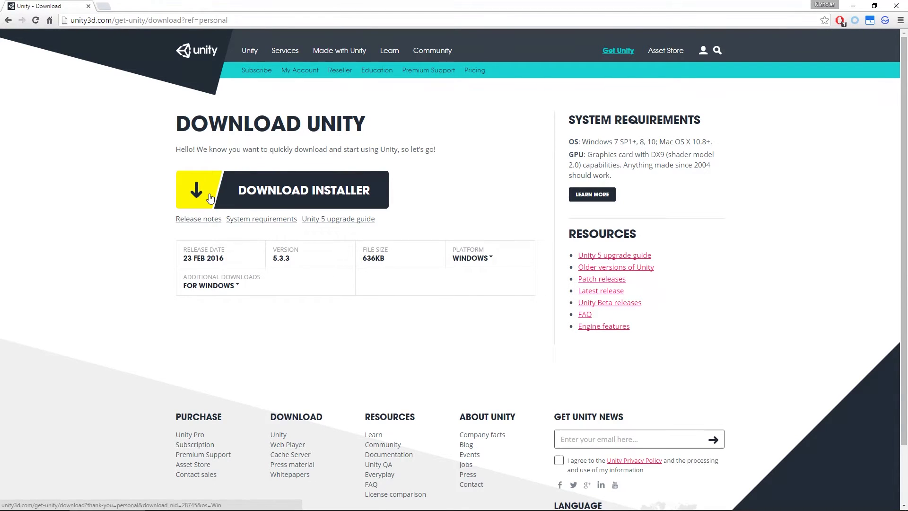
Step: Keep Windows as the platform and download the Unity 5.3.3 Personal installer
left_click(490, 259)
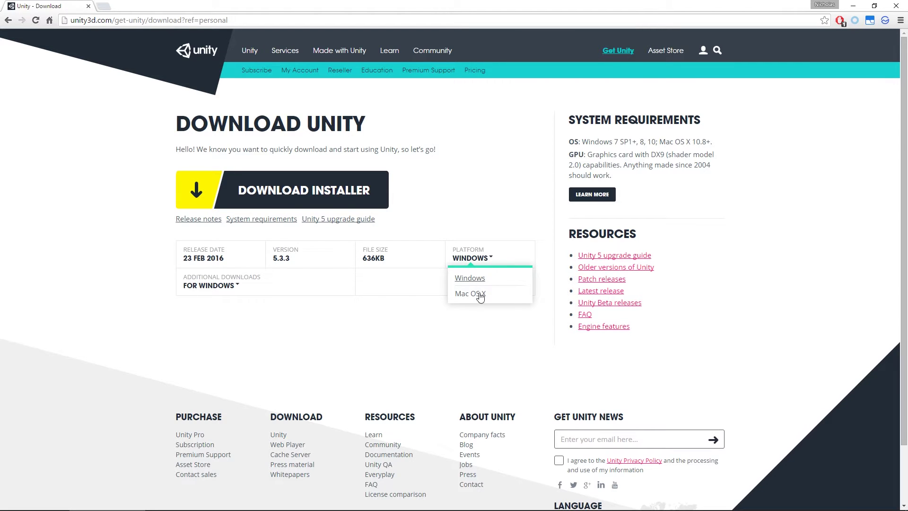
left_click(197, 207)
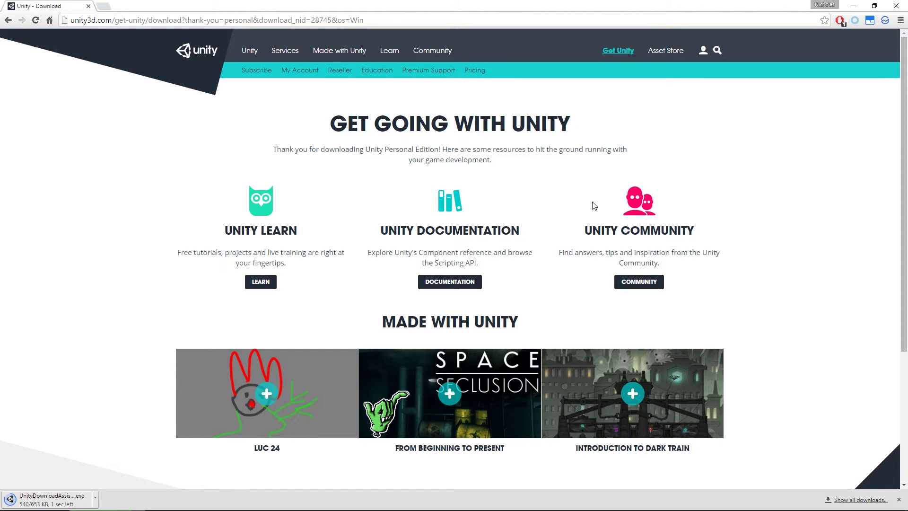
Step: Open the Create a Unity ID form, then run the downloaded UnityDownloadAssistant.exe
left_click(703, 50)
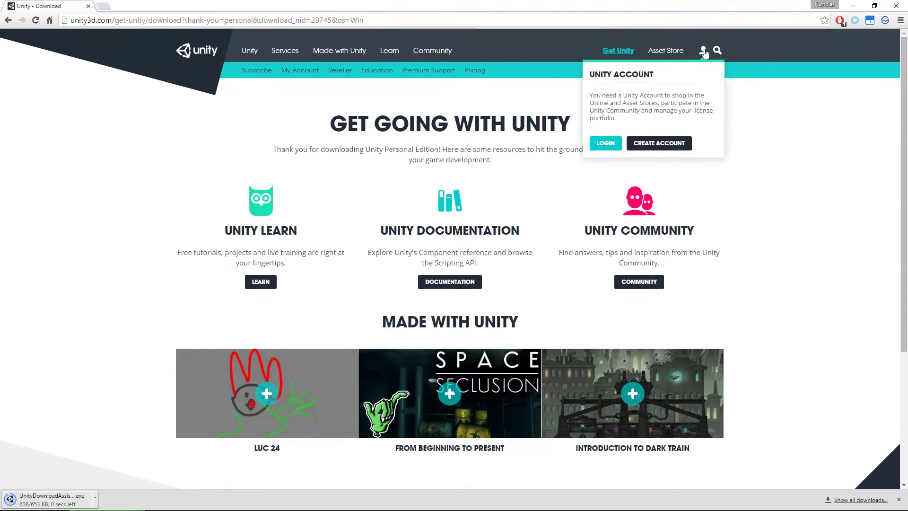
left_click(666, 142)
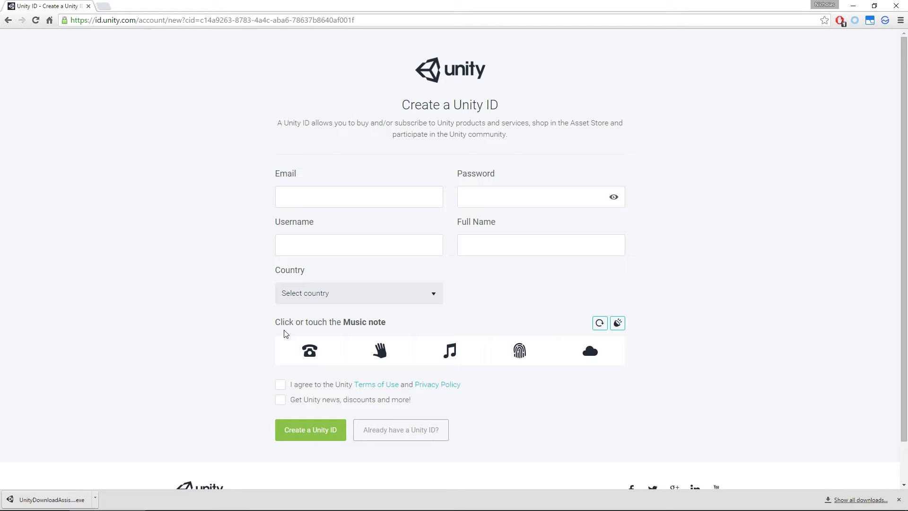
left_click(369, 197)
left_click(501, 205)
left_click(391, 243)
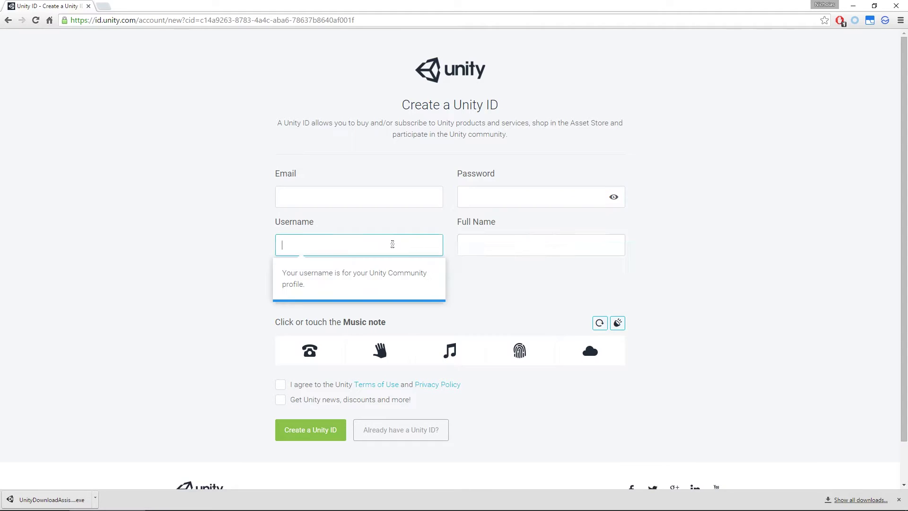
left_click(152, 242)
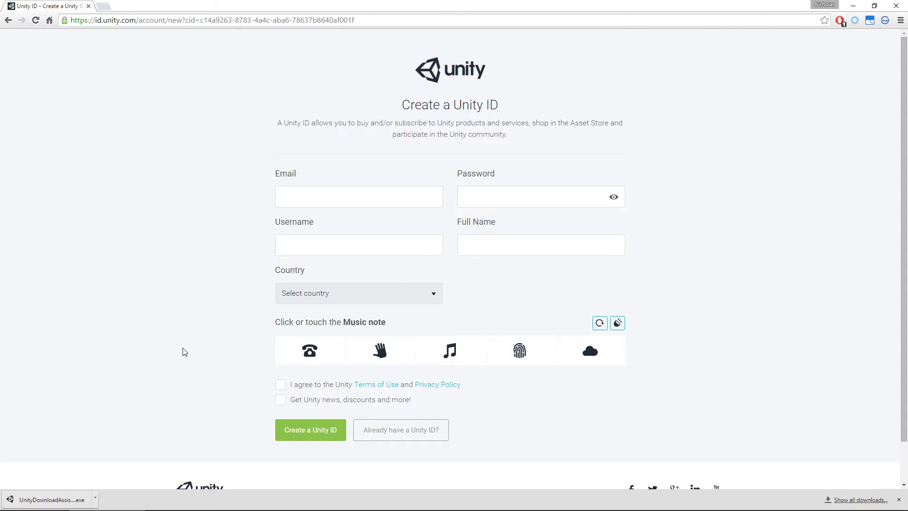
left_click(70, 496)
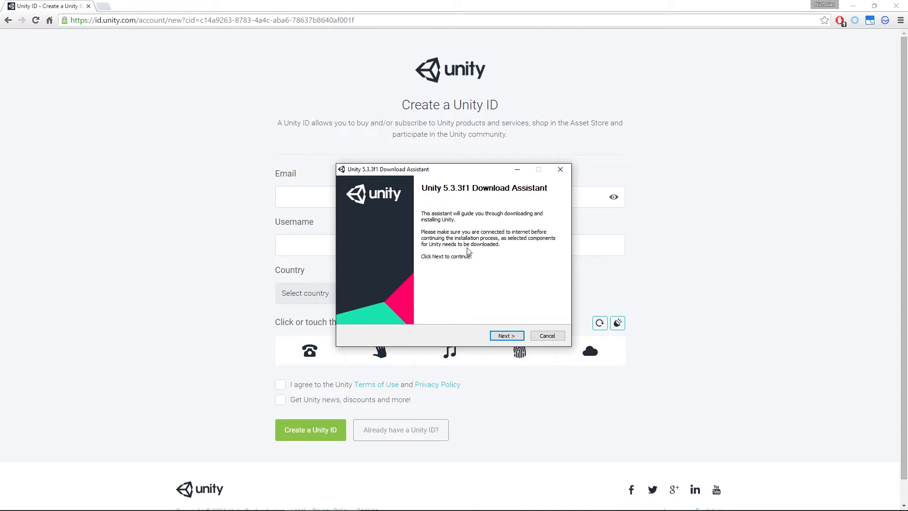
Step: Continue past the welcome page and accept the Unity licence terms
left_click(506, 335)
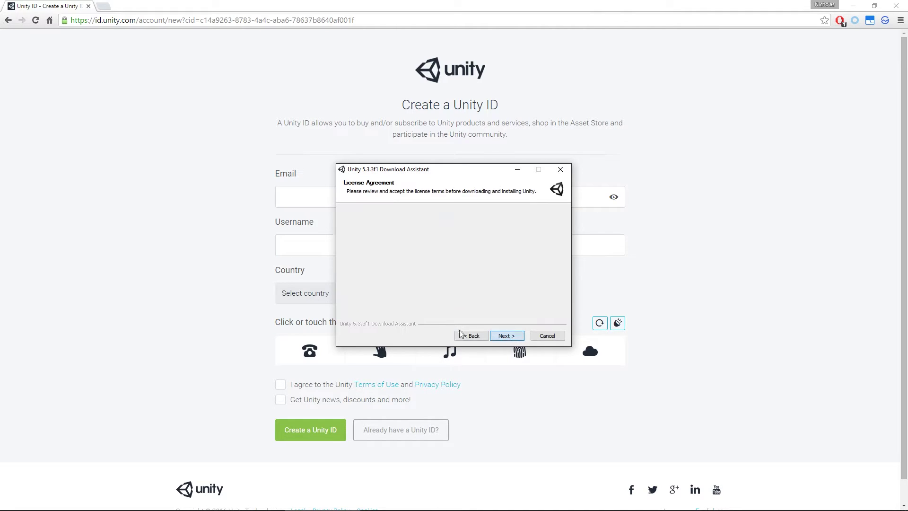
left_click(435, 307)
Step: On Choose Components, tick Example Project, raising the total to 10.1GB
left_click(505, 336)
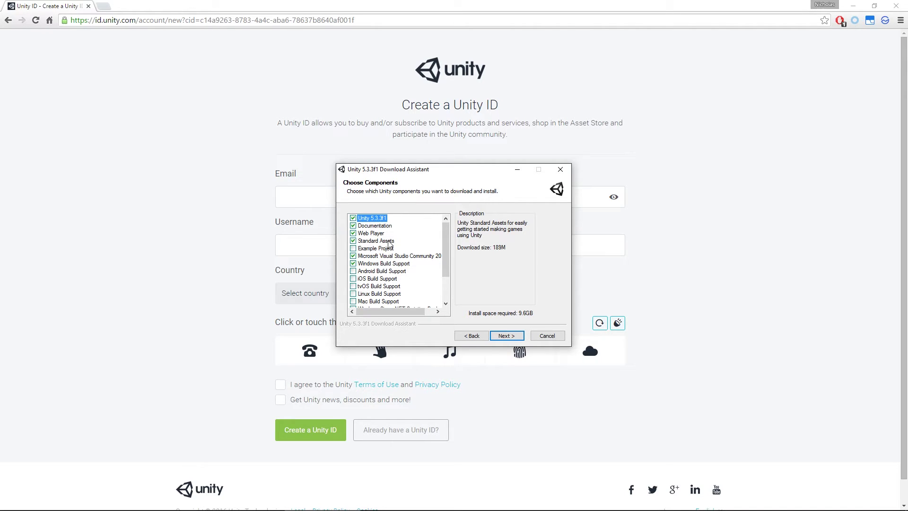
left_click(384, 252)
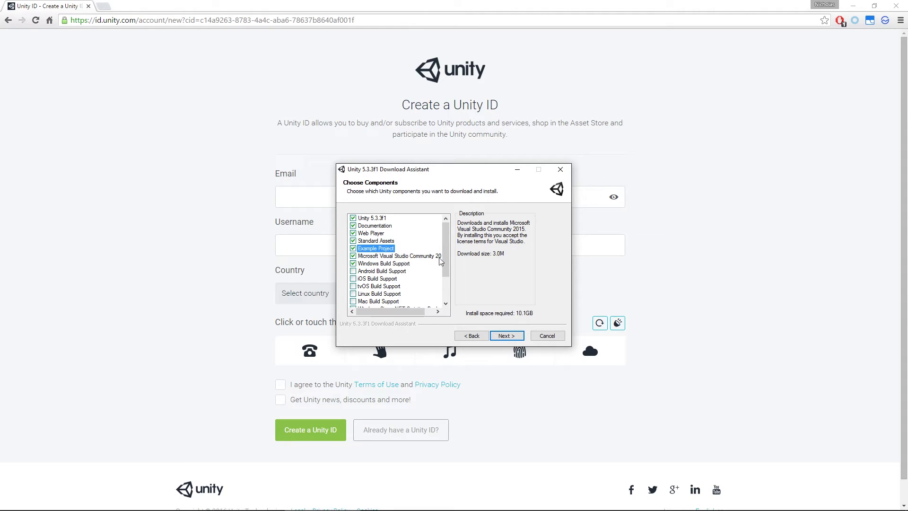
Step: Untick Microsoft Visual Studio Community 2015 for 2.4GB total, then review the build-support options
left_click(352, 256)
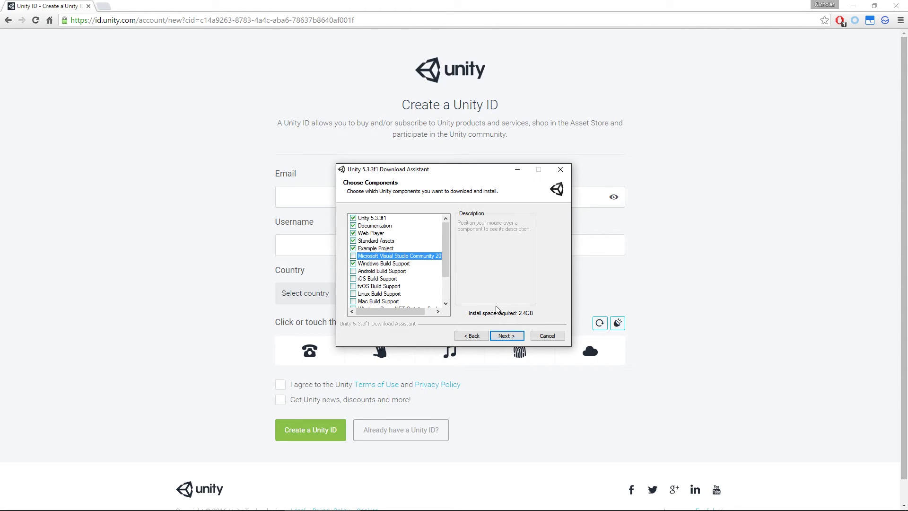
mouse_move(396, 259)
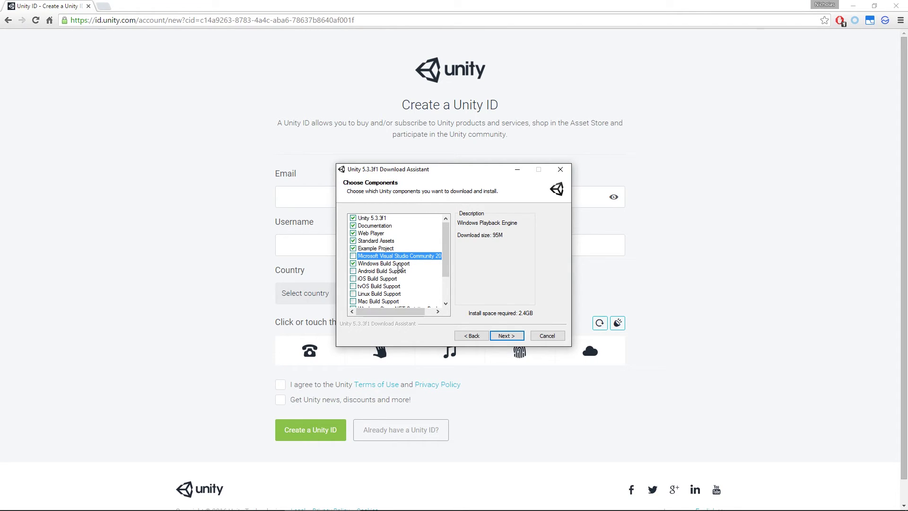
scroll(386, 257, "down", 1)
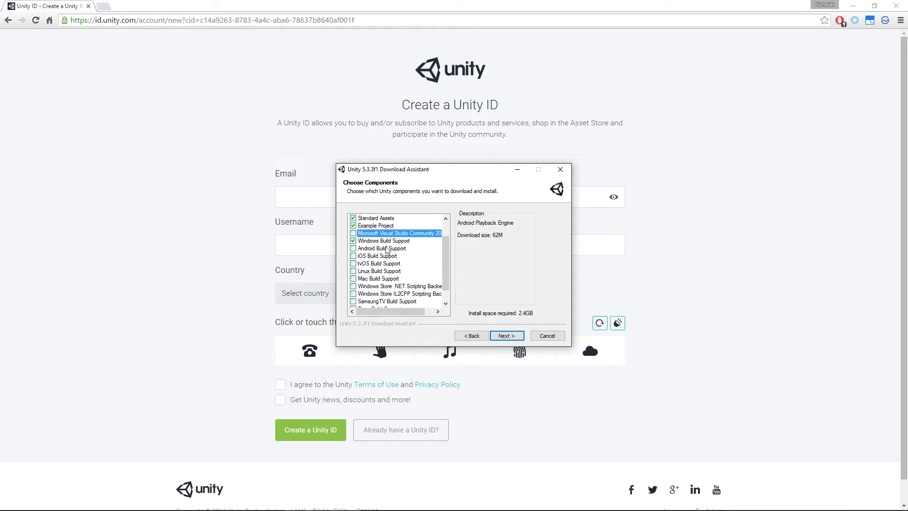
mouse_move(373, 287)
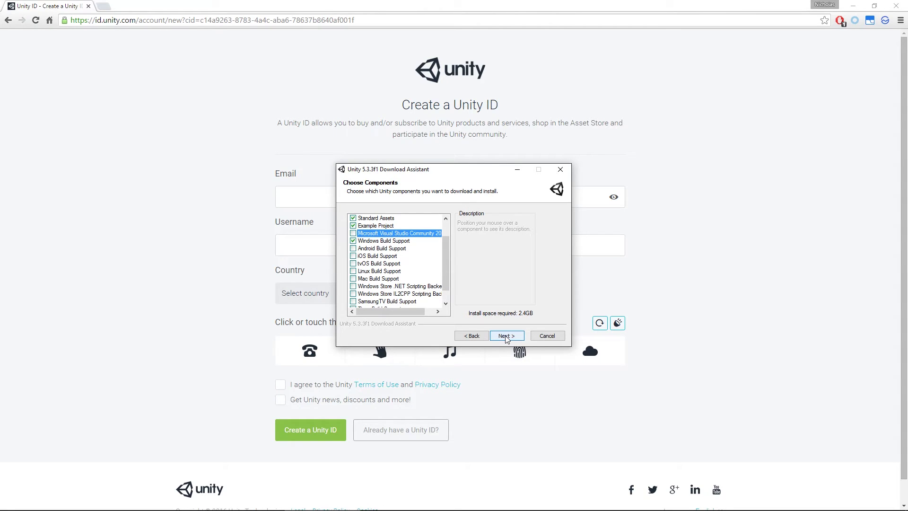
Step: Download setup files to D:\Downloads and keep D:\Apps\Unity as the install folder
left_click(505, 337)
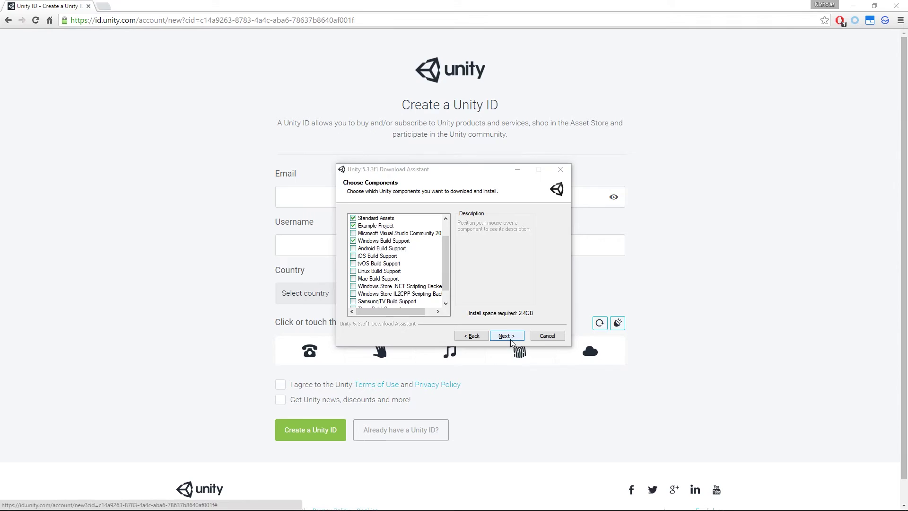
left_click(511, 339)
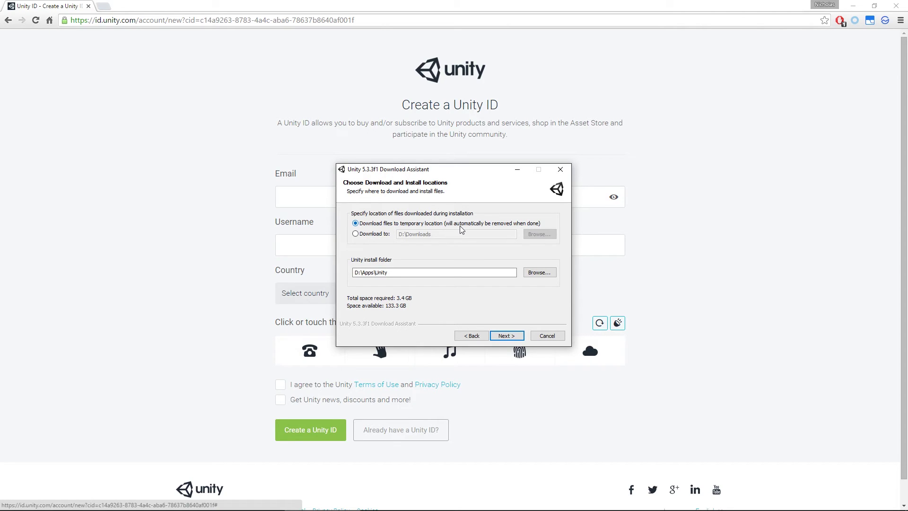
left_click(370, 234)
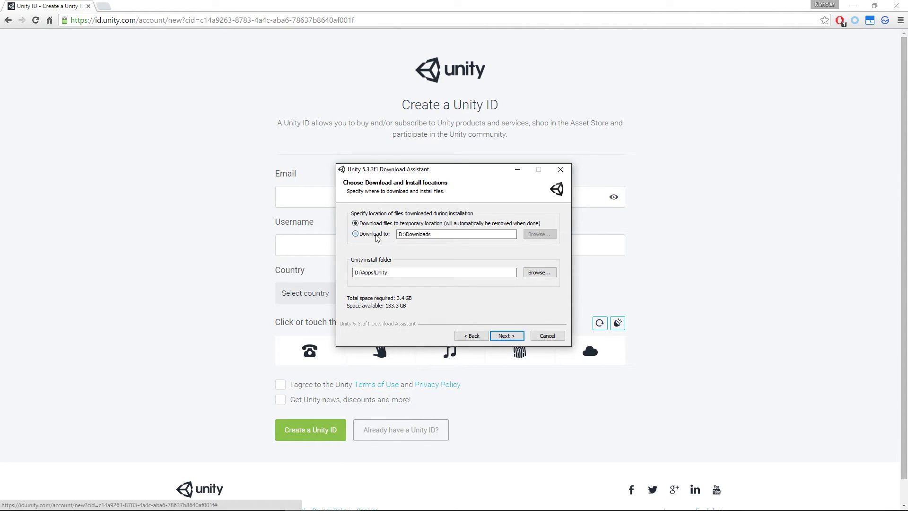
left_click(449, 234)
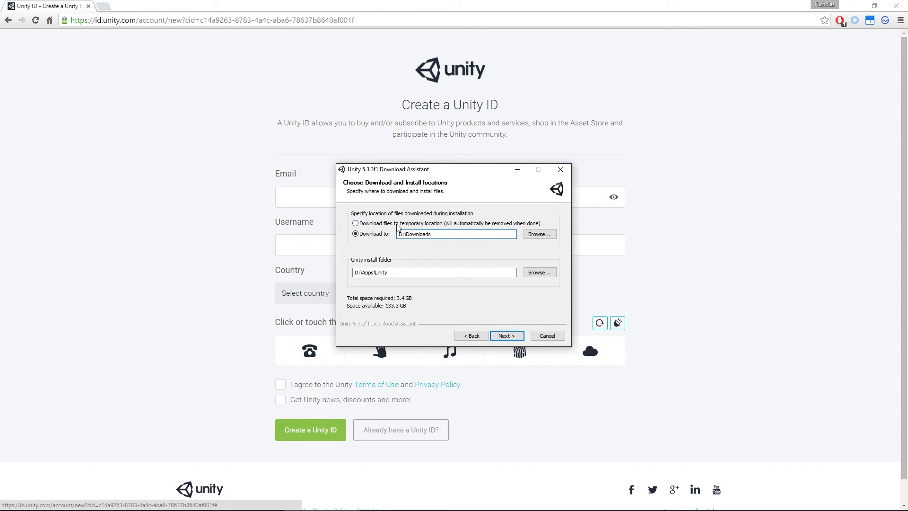
left_click(422, 273)
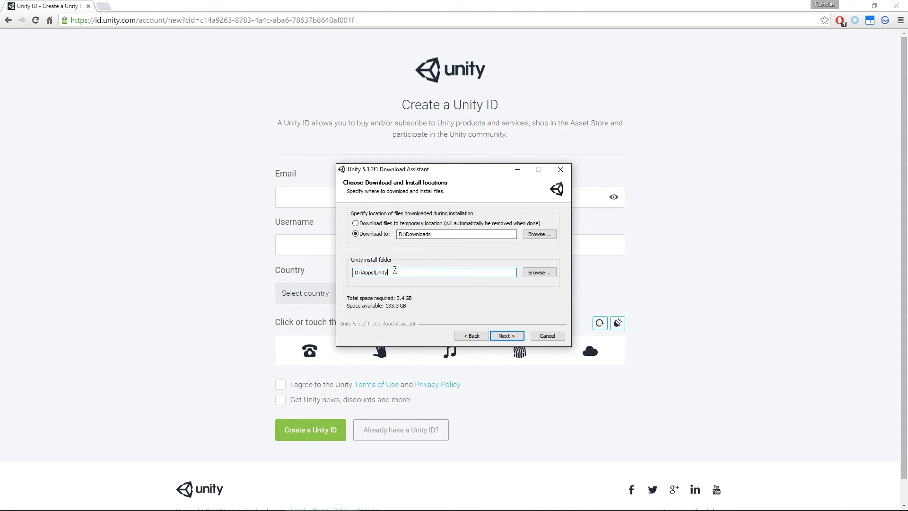
left_click_drag(395, 272, 339, 278)
left_click(421, 276)
Step: Start the Unity download, then cancel it, confirm, and dismiss the aborted-installation message
left_click(505, 336)
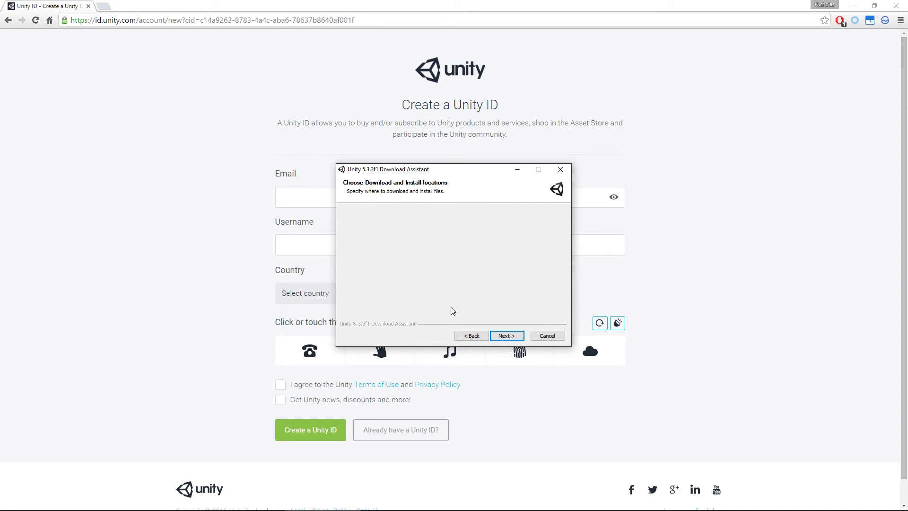
left_click(505, 336)
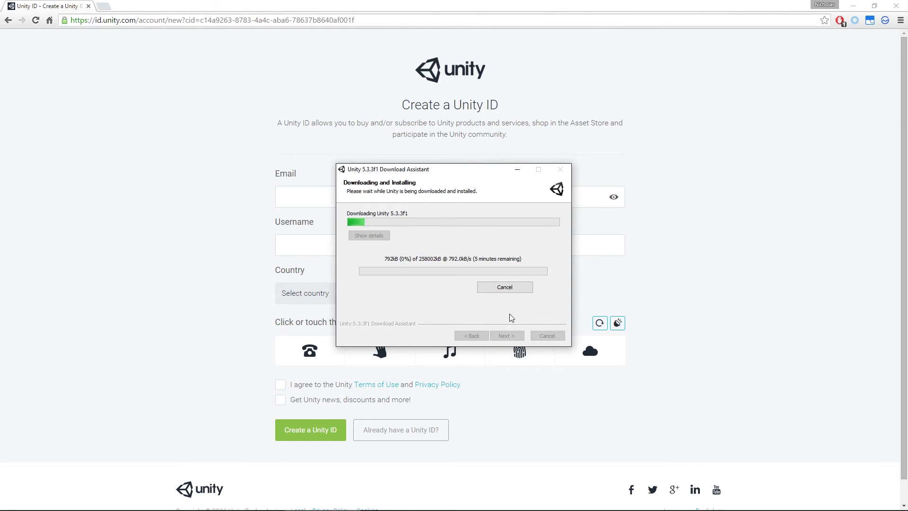
left_click(500, 287)
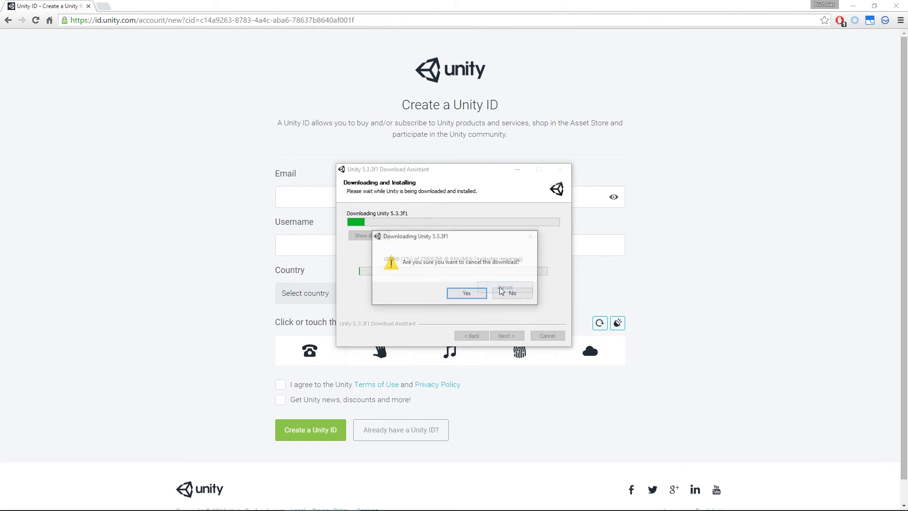
left_click(473, 294)
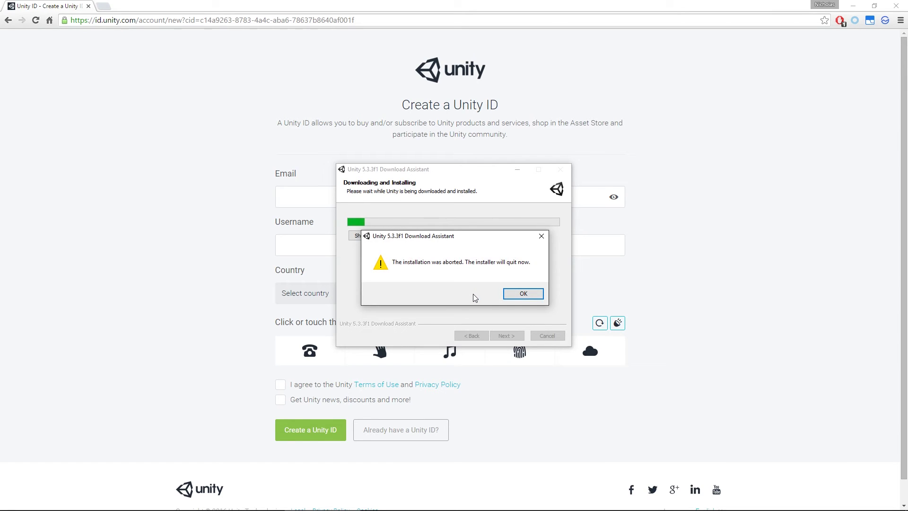
key("Return")
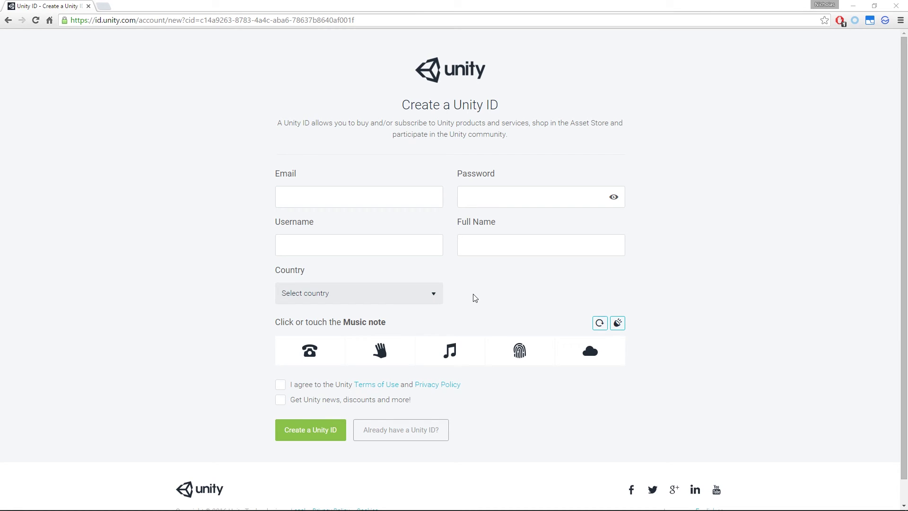
Step: Start Unity from the taskbar and enter the account e-mail and password on its sign-in screen
mouse_move(168, 508)
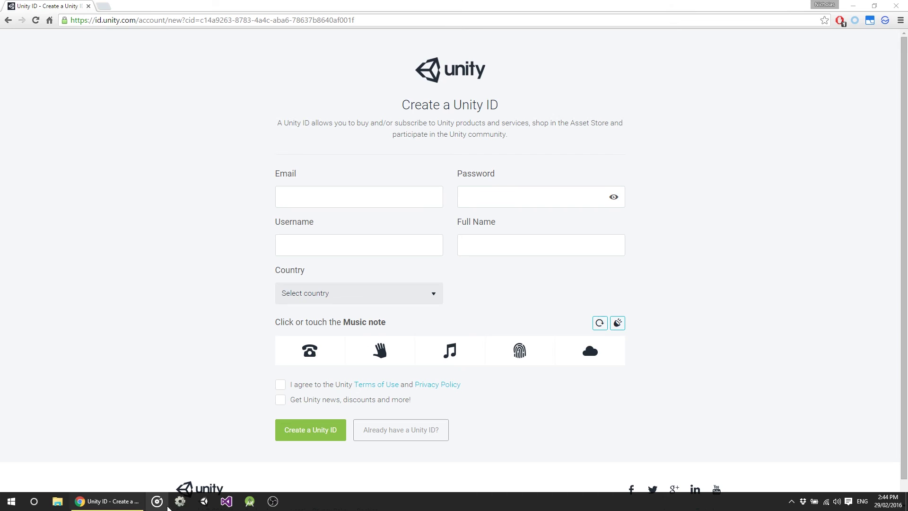
left_click(206, 505)
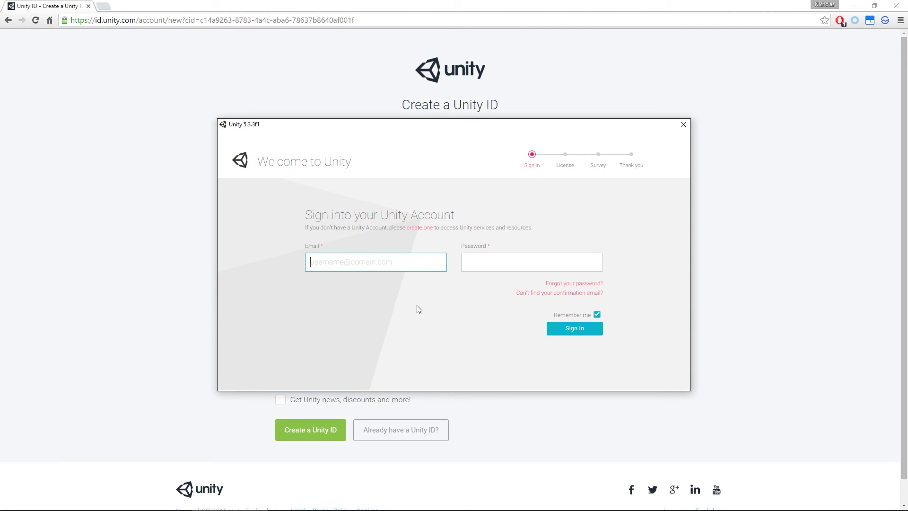
key("Tab")
type("************")
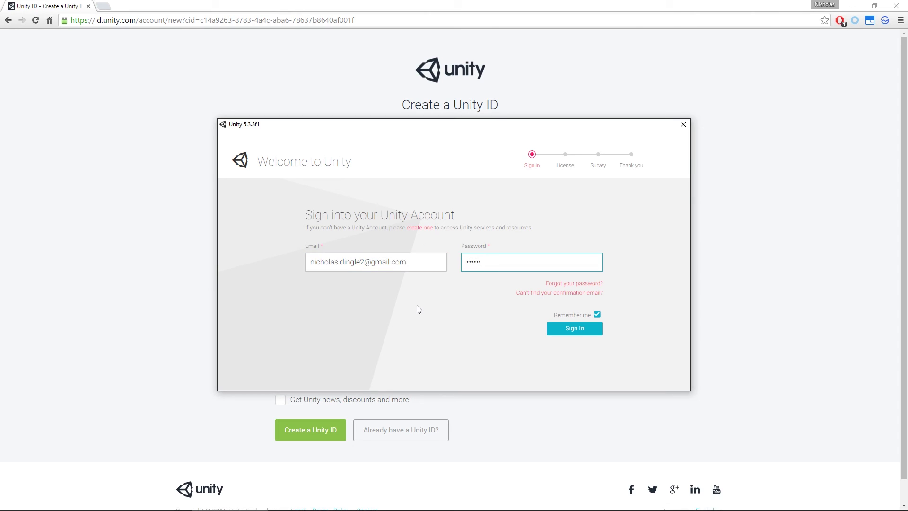
type("*")
Step: Sign in, choose Unity Personal Edition, and agree to its licence agreement
left_click(575, 331)
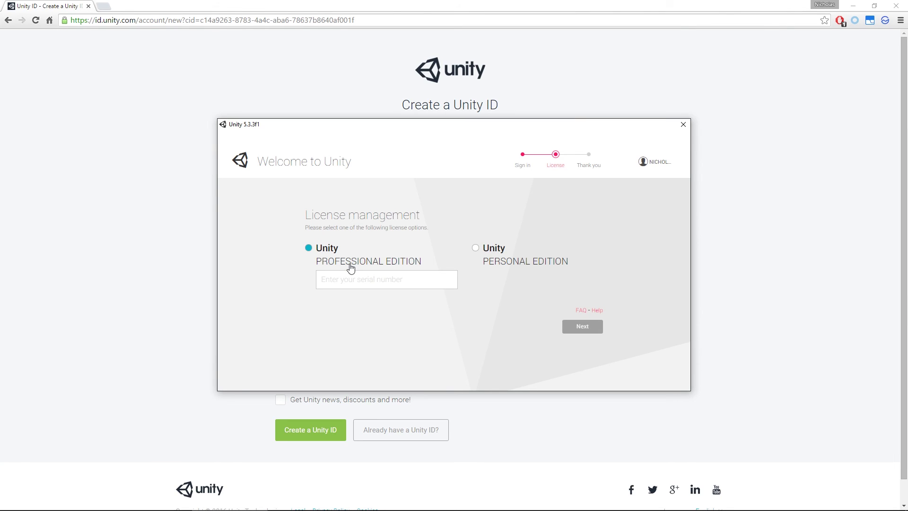
left_click(380, 274)
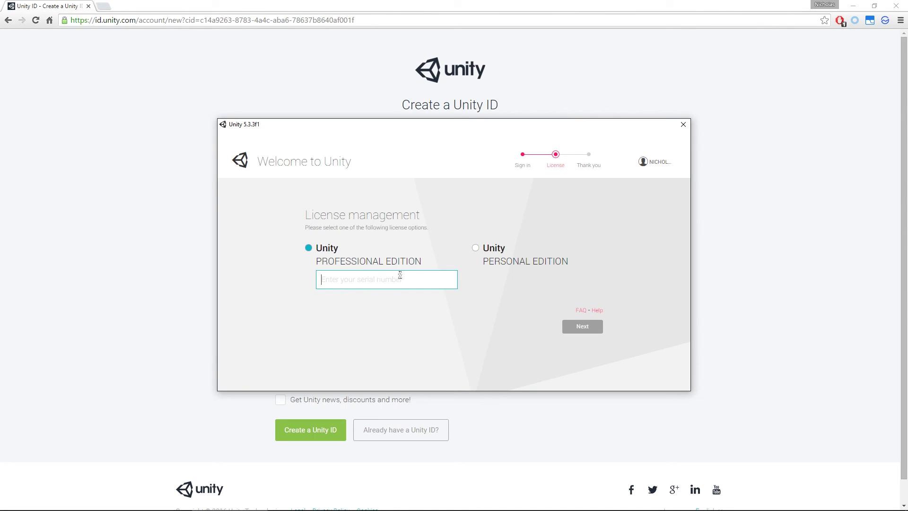
left_click(521, 264)
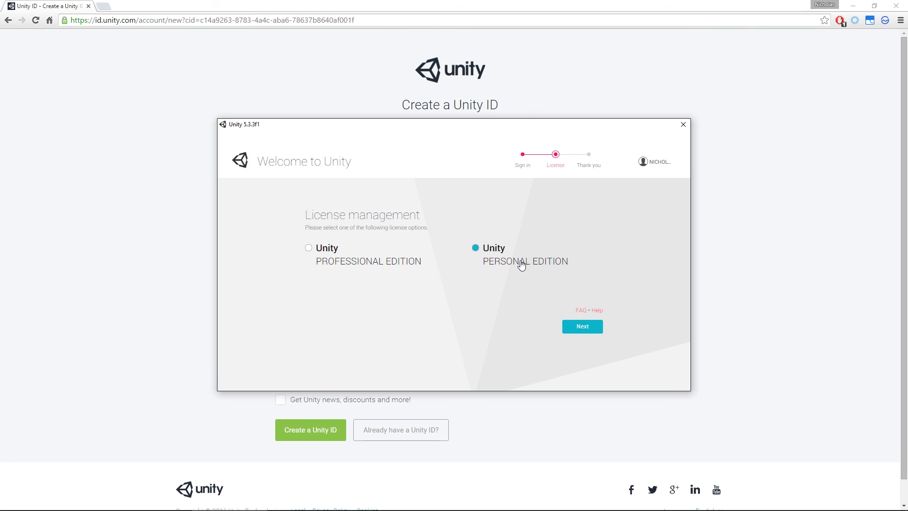
left_click(583, 326)
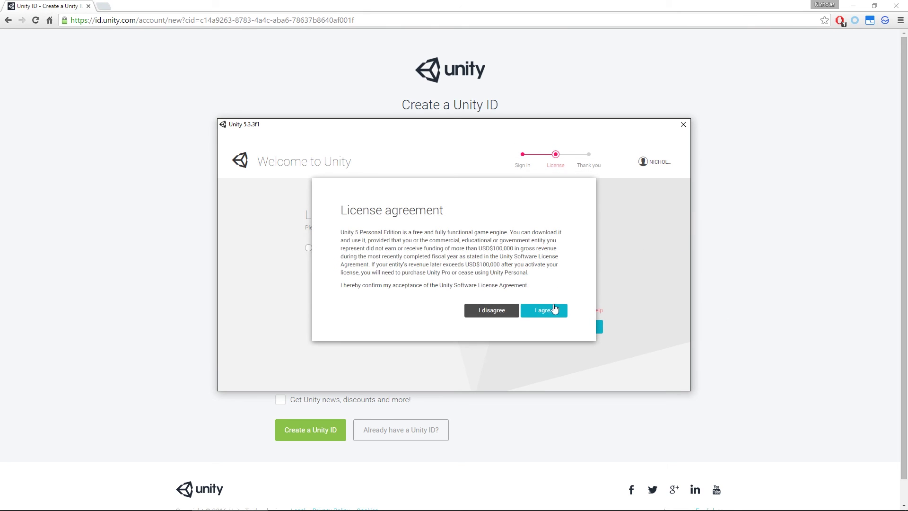
left_click(544, 310)
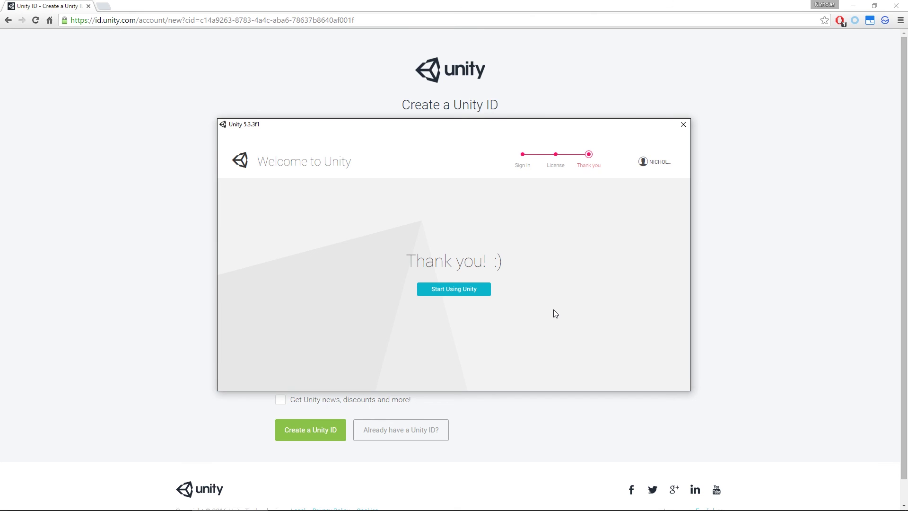
Step: Start using Unity and scroll through the launcher's project list
left_click(453, 292)
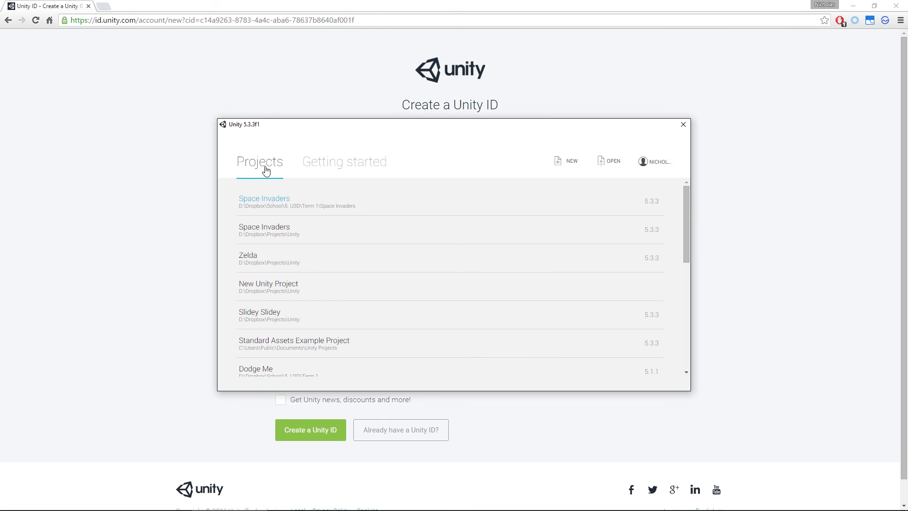
scroll(274, 297, "down", 4)
scroll(275, 298, "up", 4)
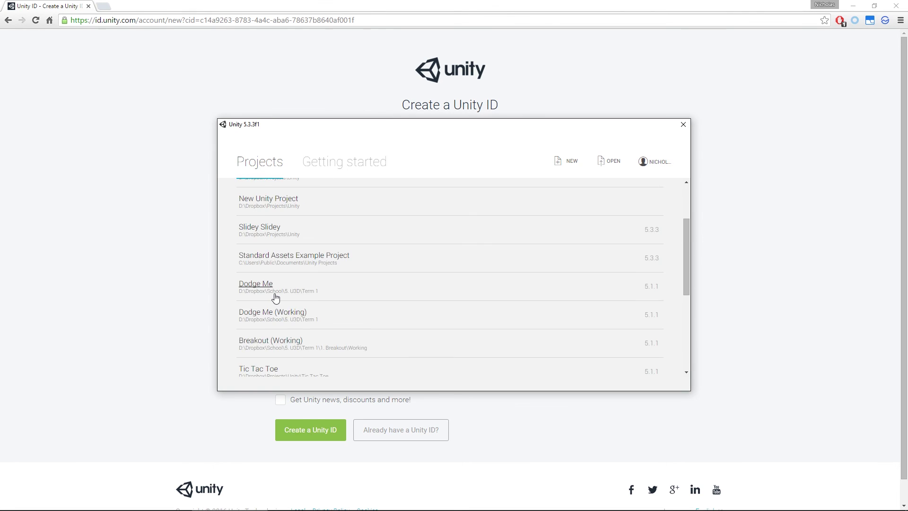
Step: View the Getting started introduction, return to Projects, and glance at the account options
left_click(365, 164)
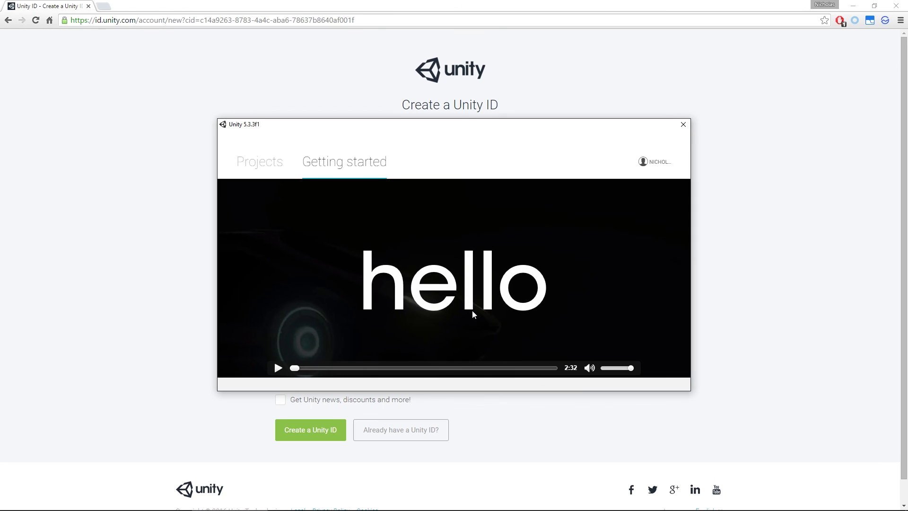
left_click(282, 174)
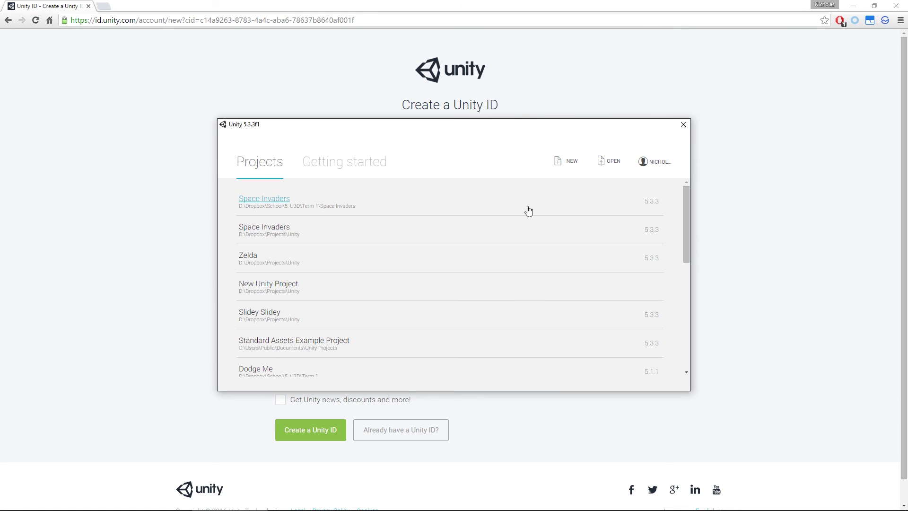
left_click(660, 164)
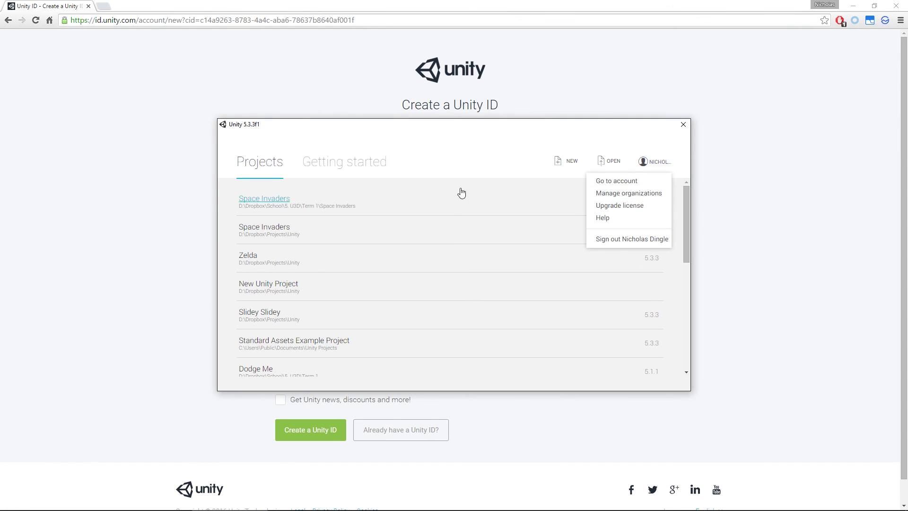
left_click(481, 159)
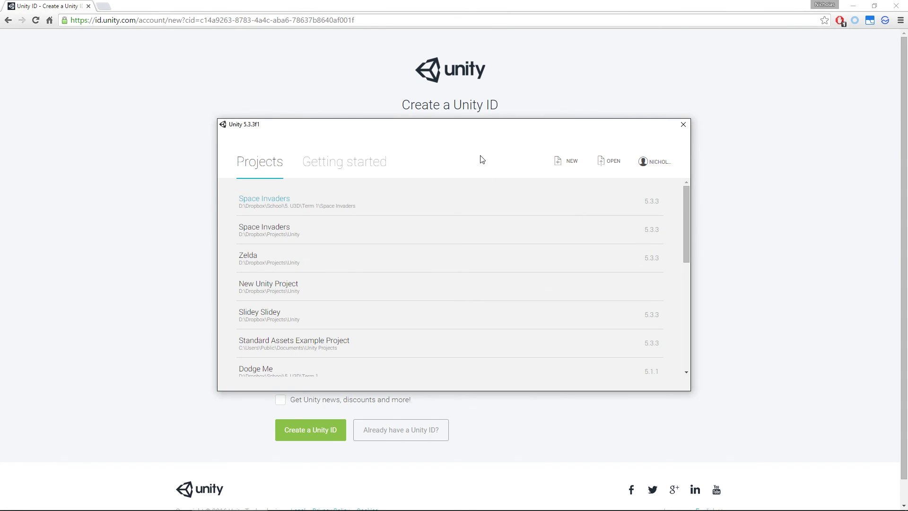